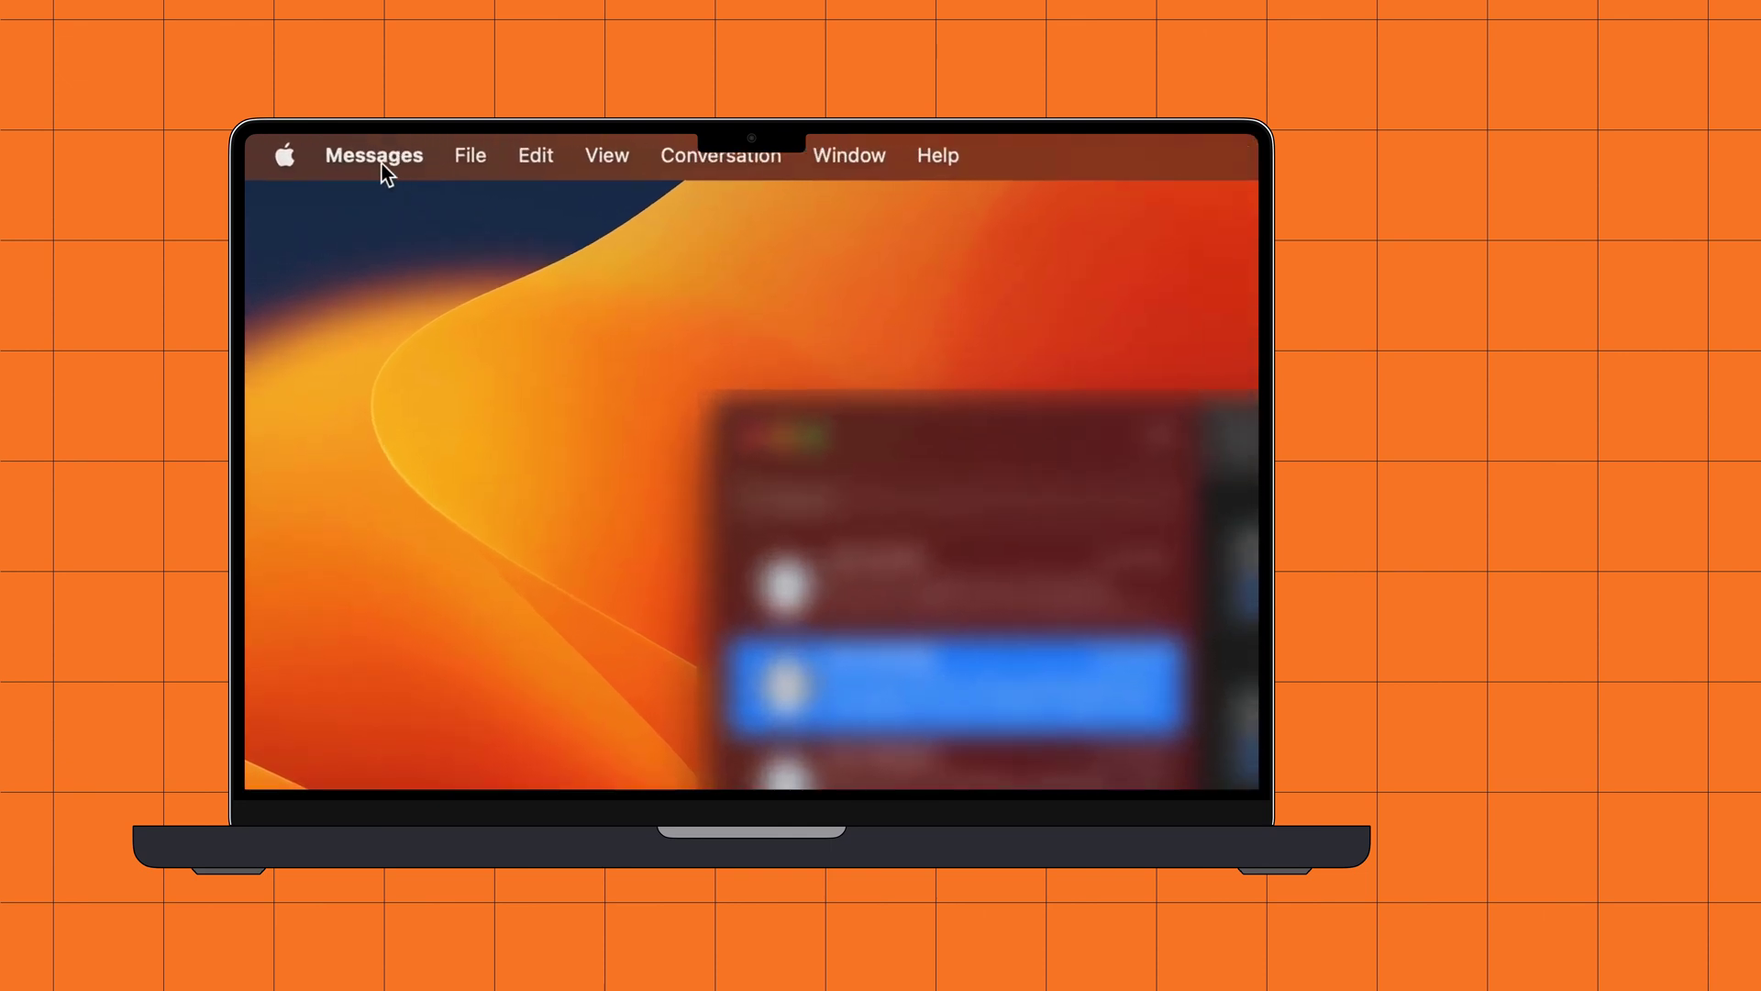
Show the iMessage tab of Messages Settings with the Apple ID and Messages in iCloud.
{"action": "left_click", "coordinate": [381, 163]}
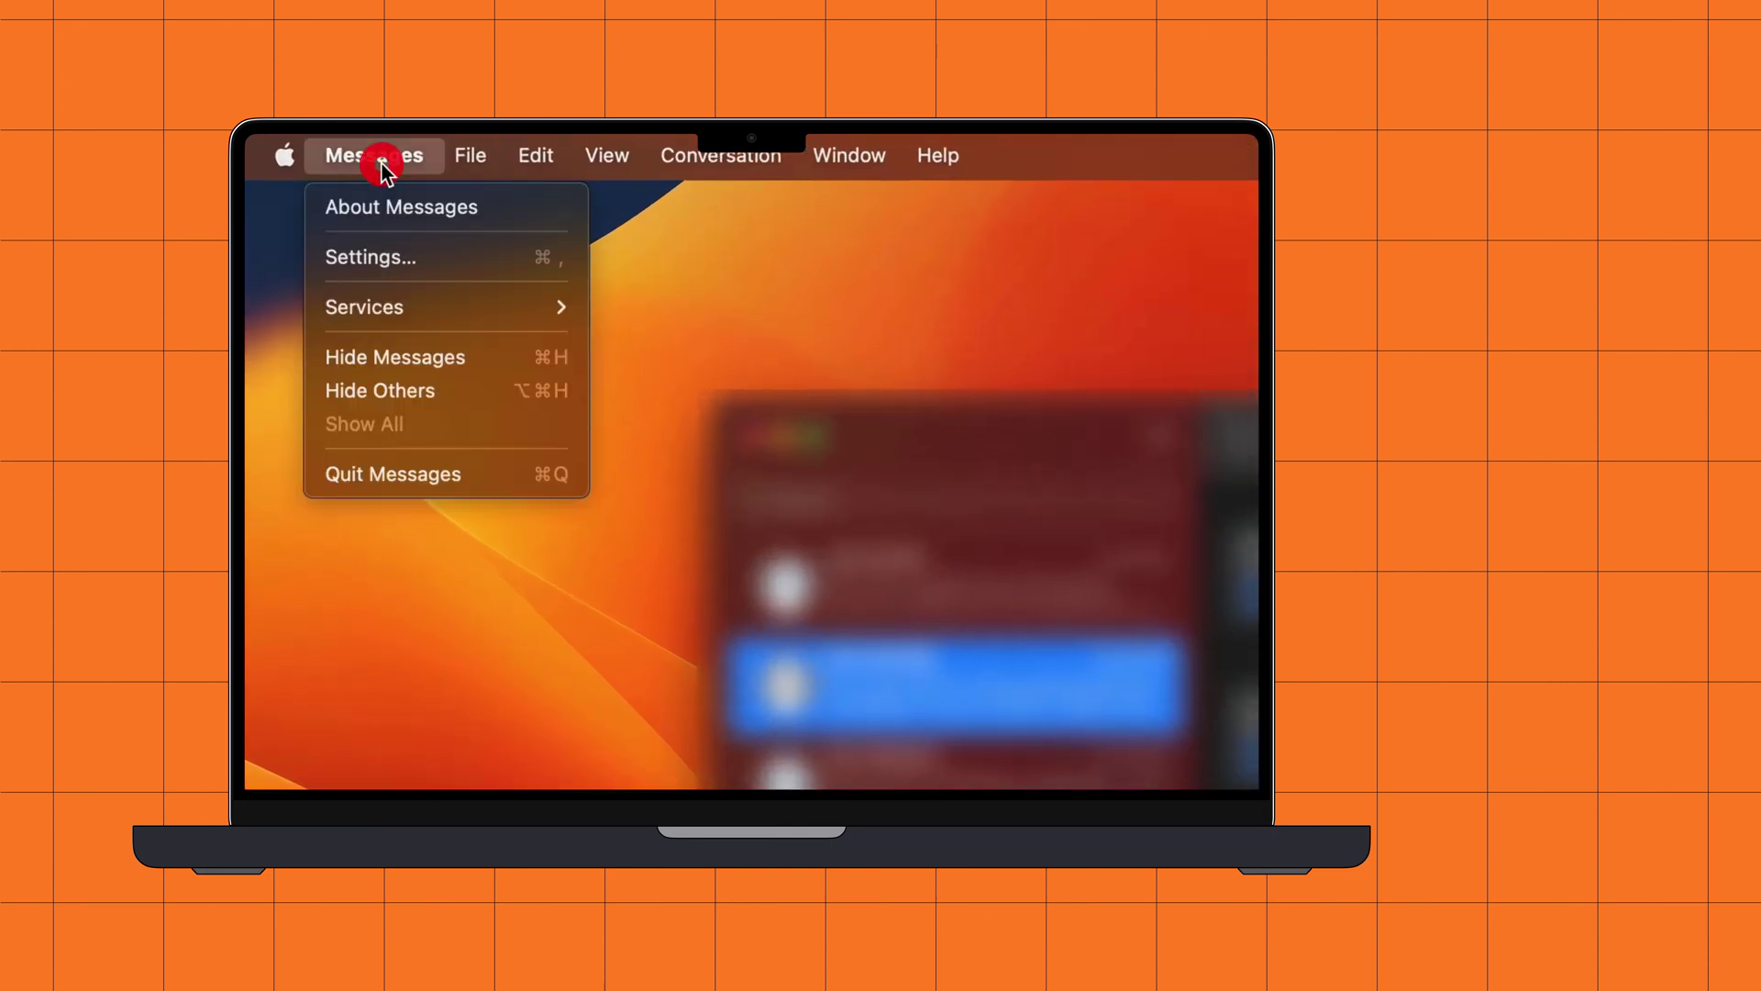
{"action": "left_click", "coordinate": [394, 236]}
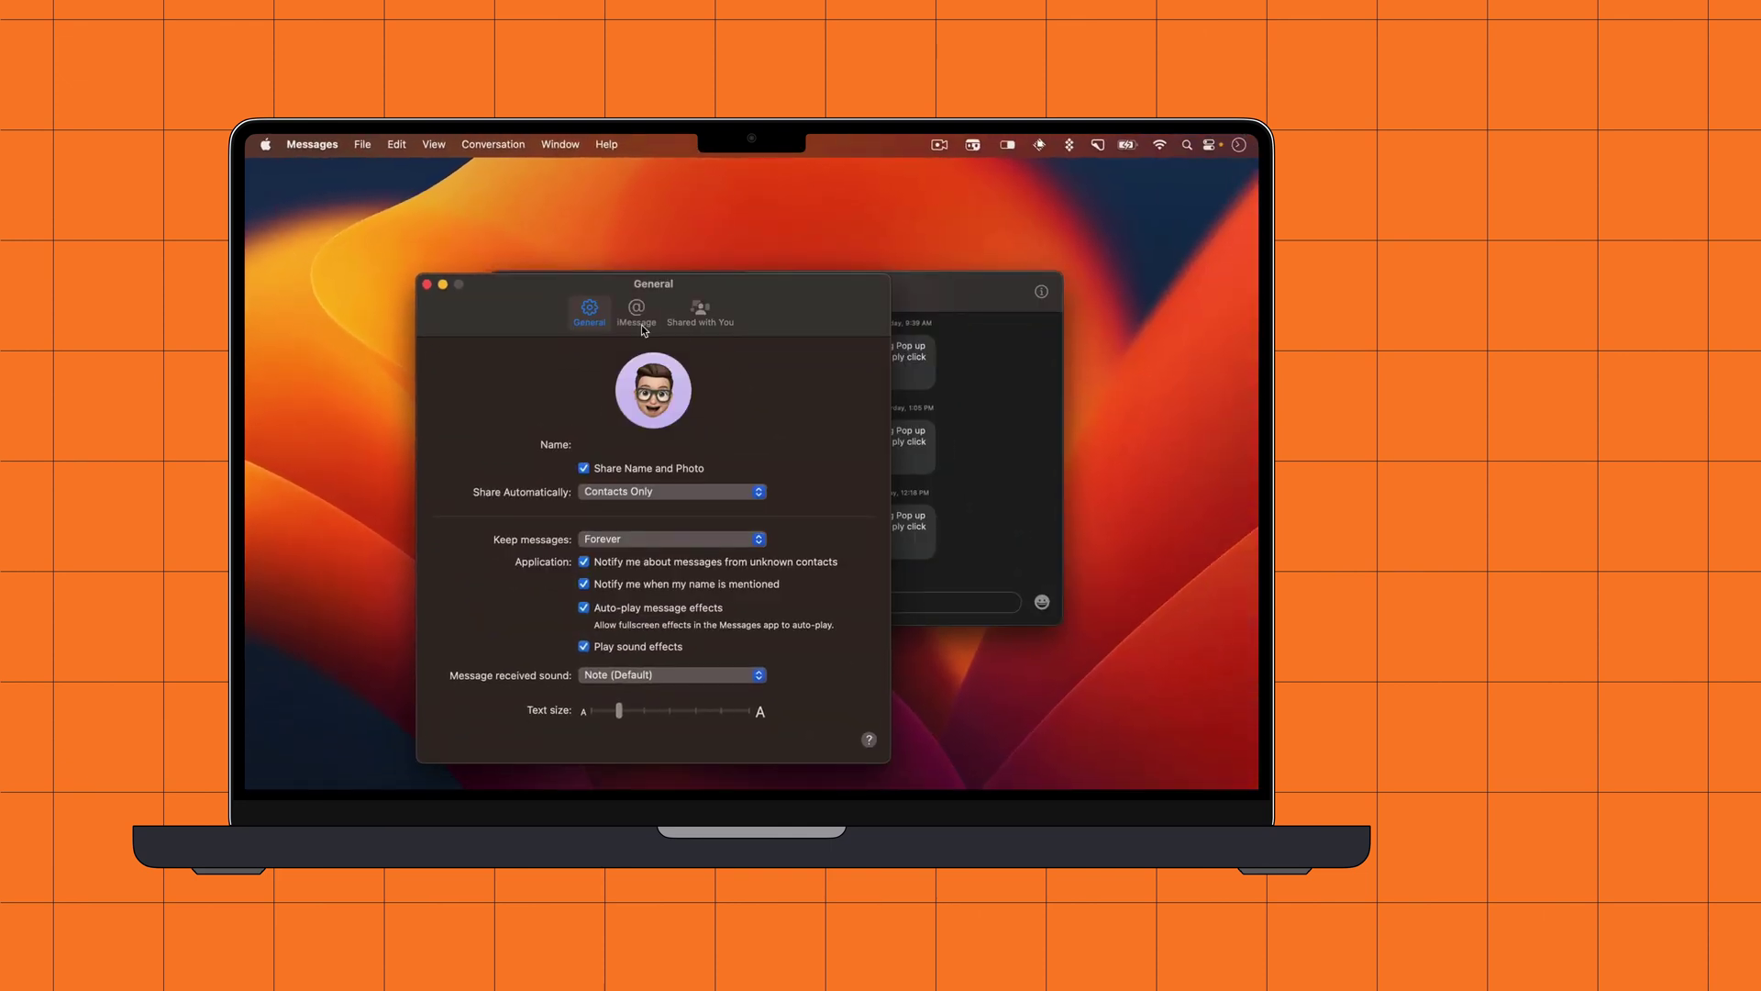
{"action": "left_click", "coordinate": [628, 324]}
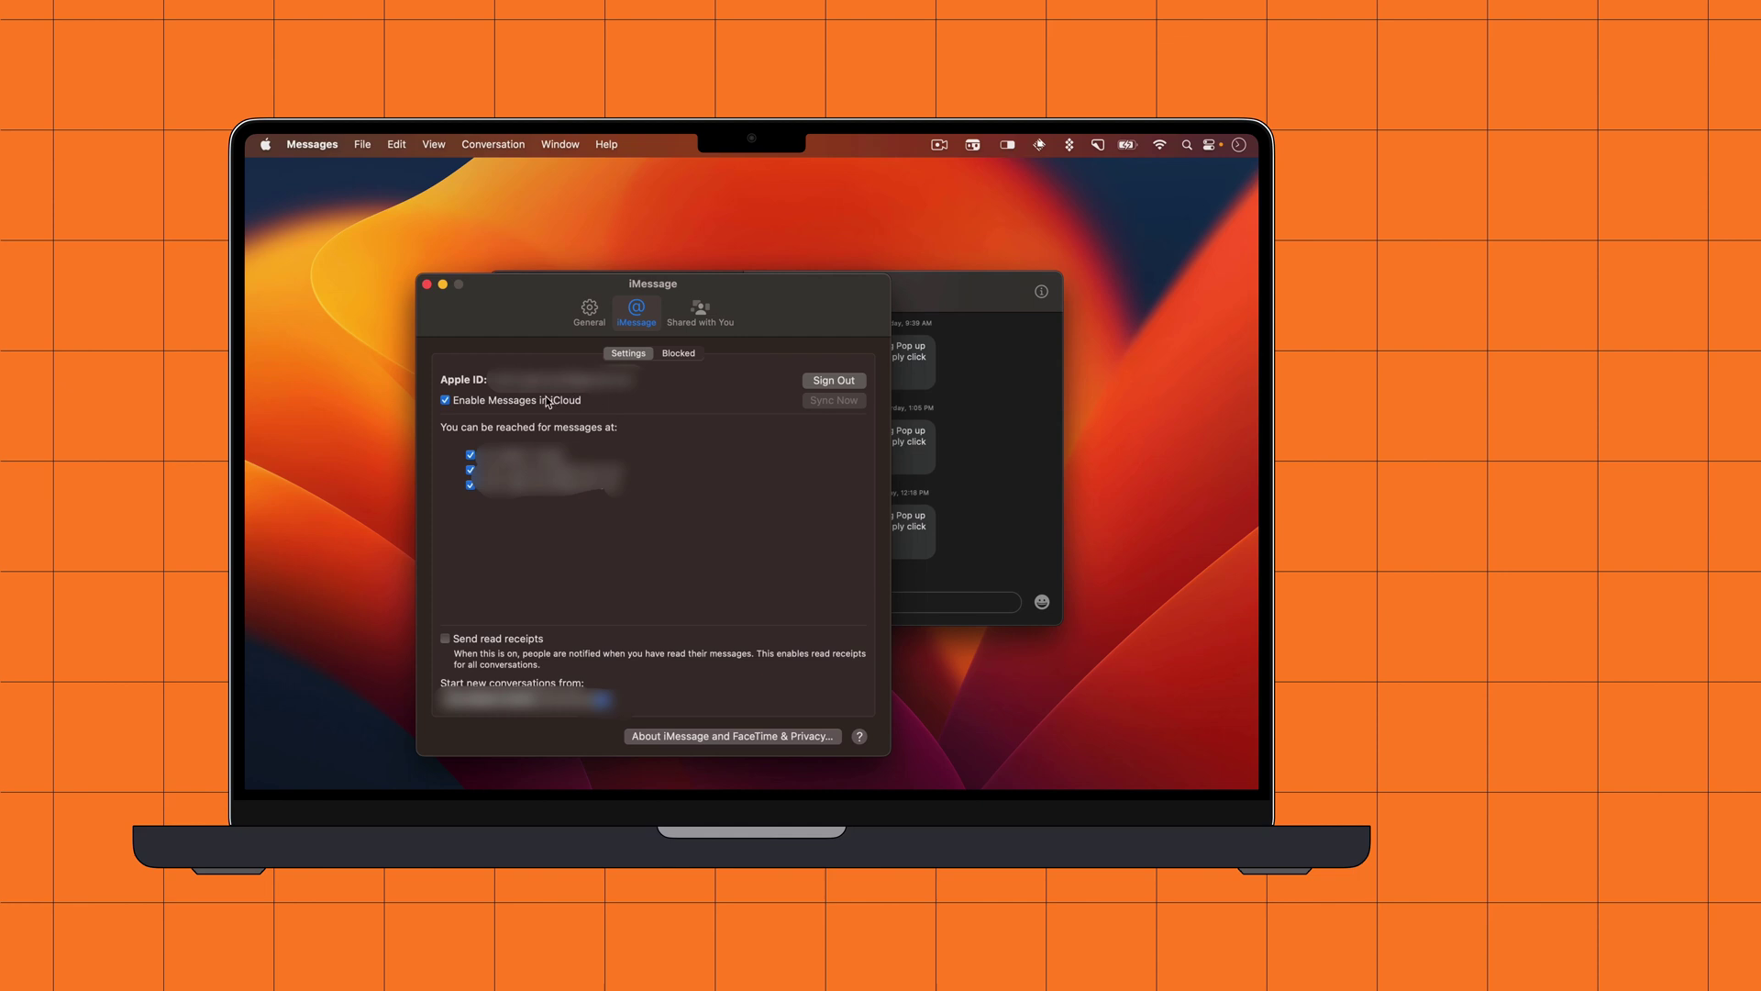
Uncheck Enable Messages in iCloud and disable it for this device only.
{"action": "left_click", "coordinate": [446, 400]}
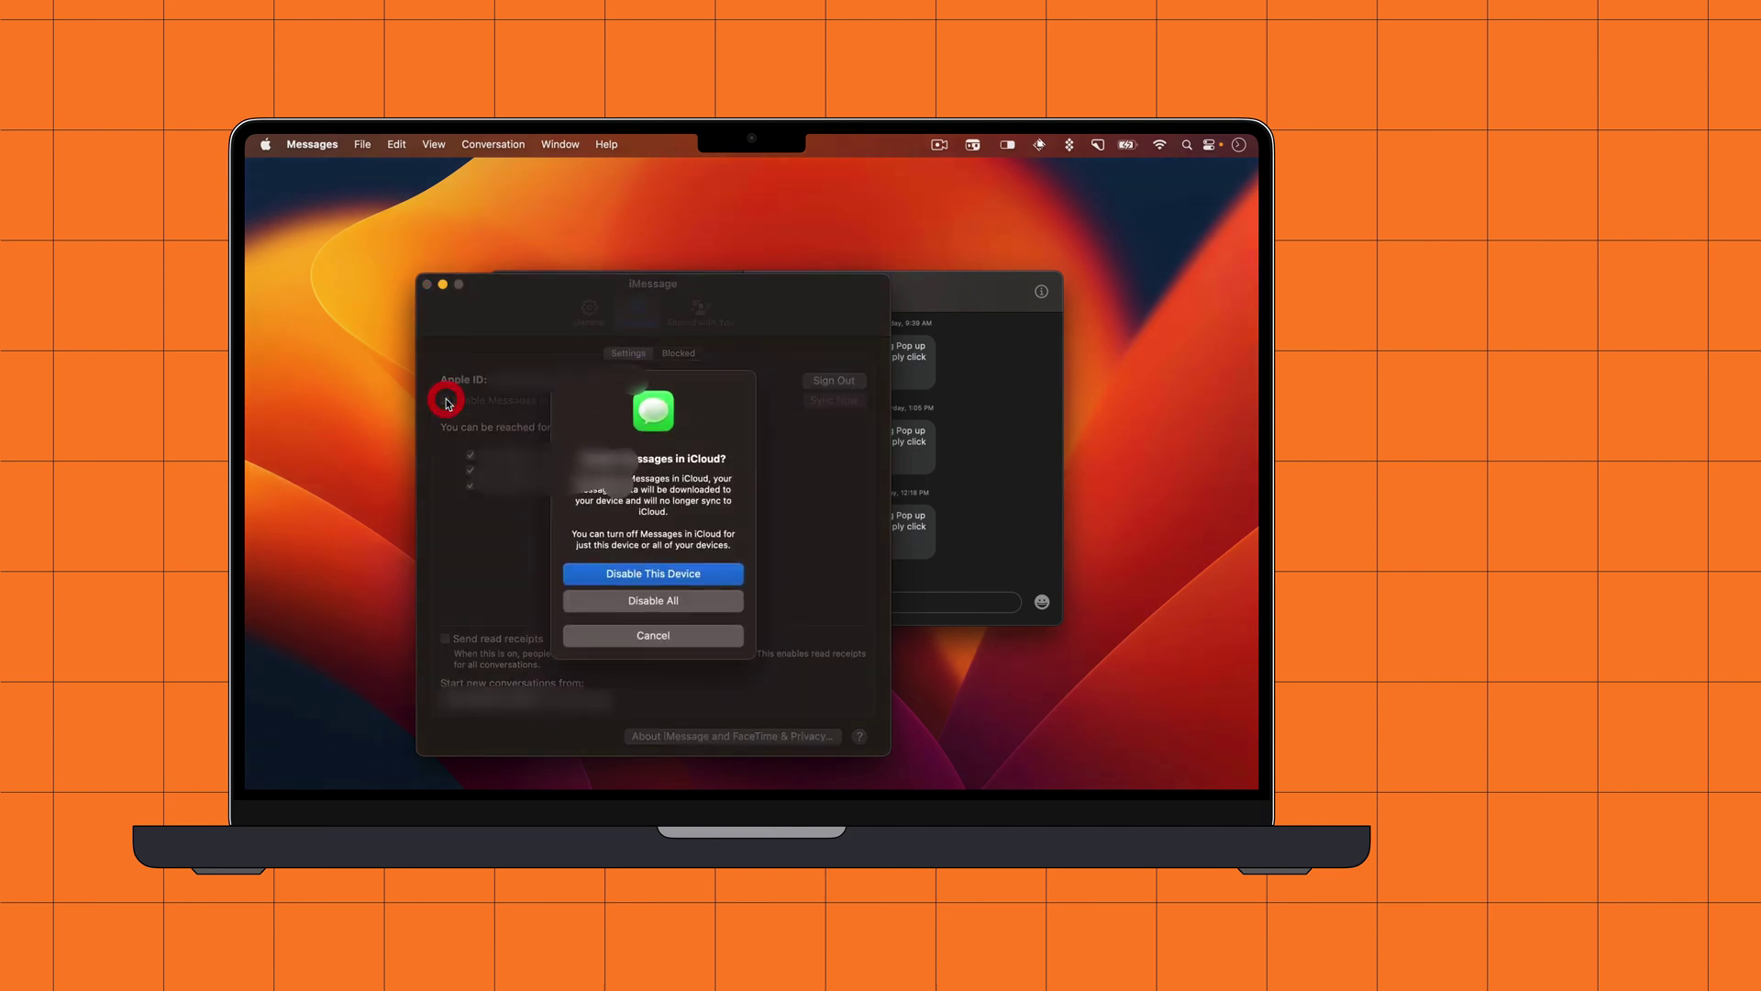
{"action": "left_click", "coordinate": [665, 576]}
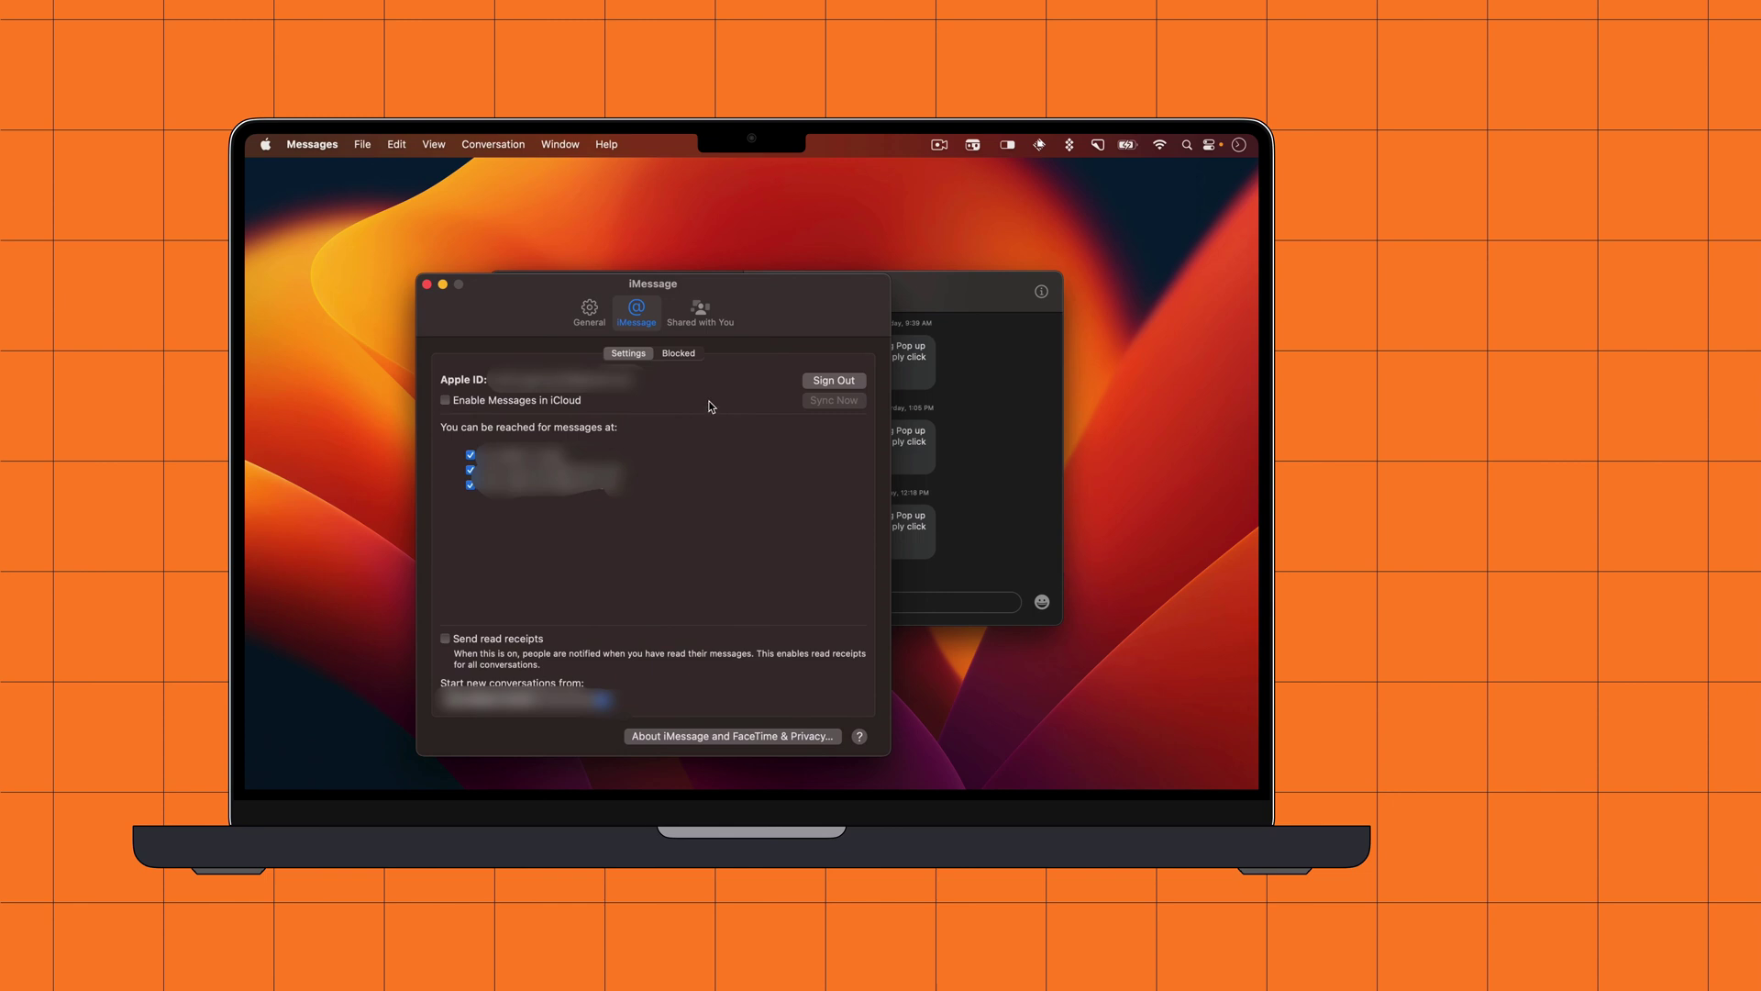
Sign out of iMessage, confirm the sign-out, and close the sign-in window.
{"action": "left_click", "coordinate": [831, 381]}
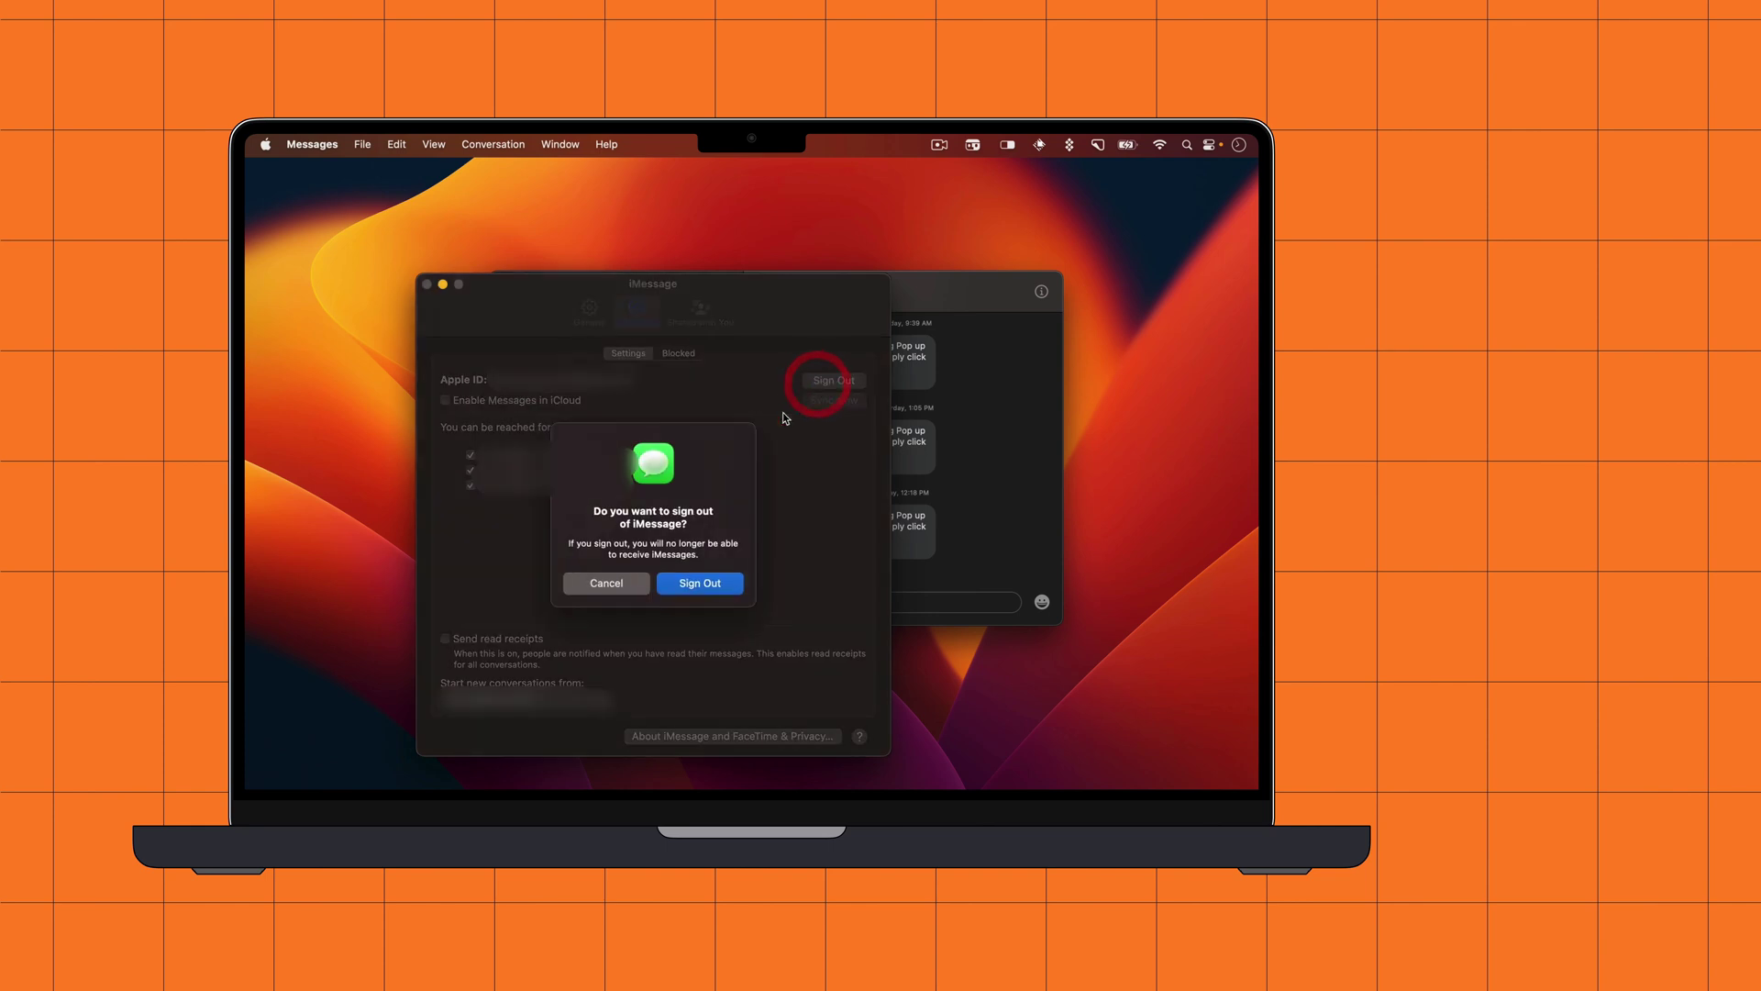
{"action": "left_click", "coordinate": [707, 584]}
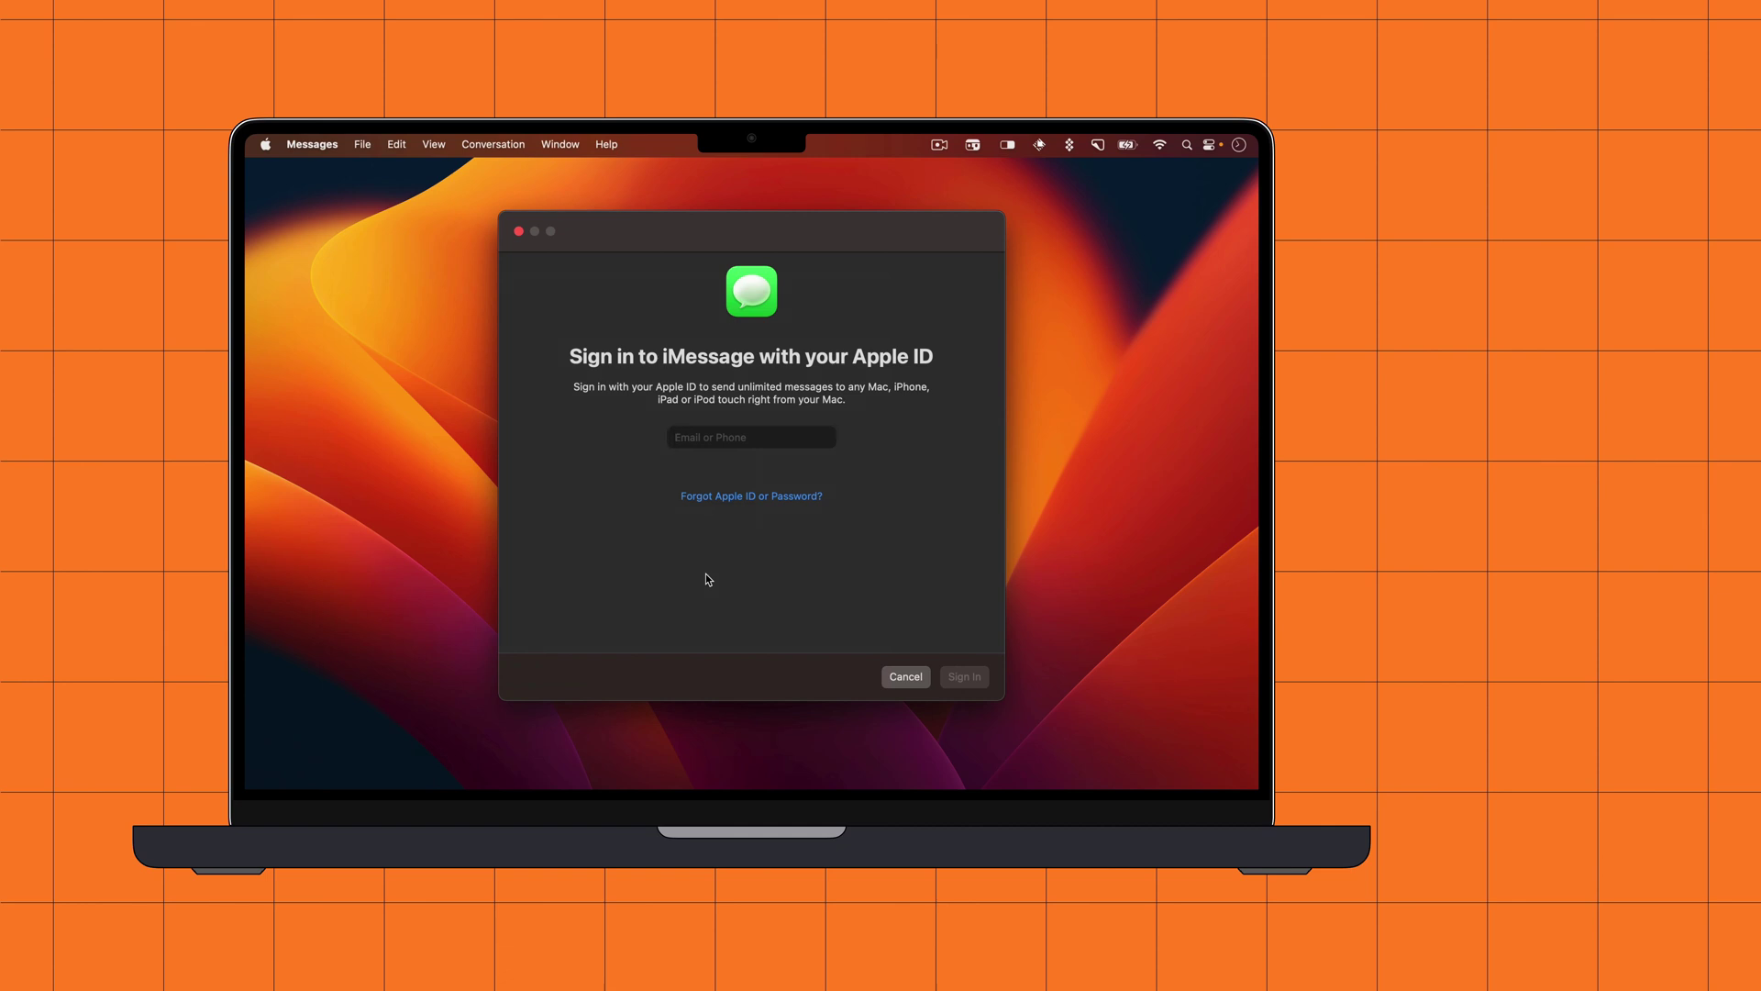
{"action": "key", "text": "super+w"}
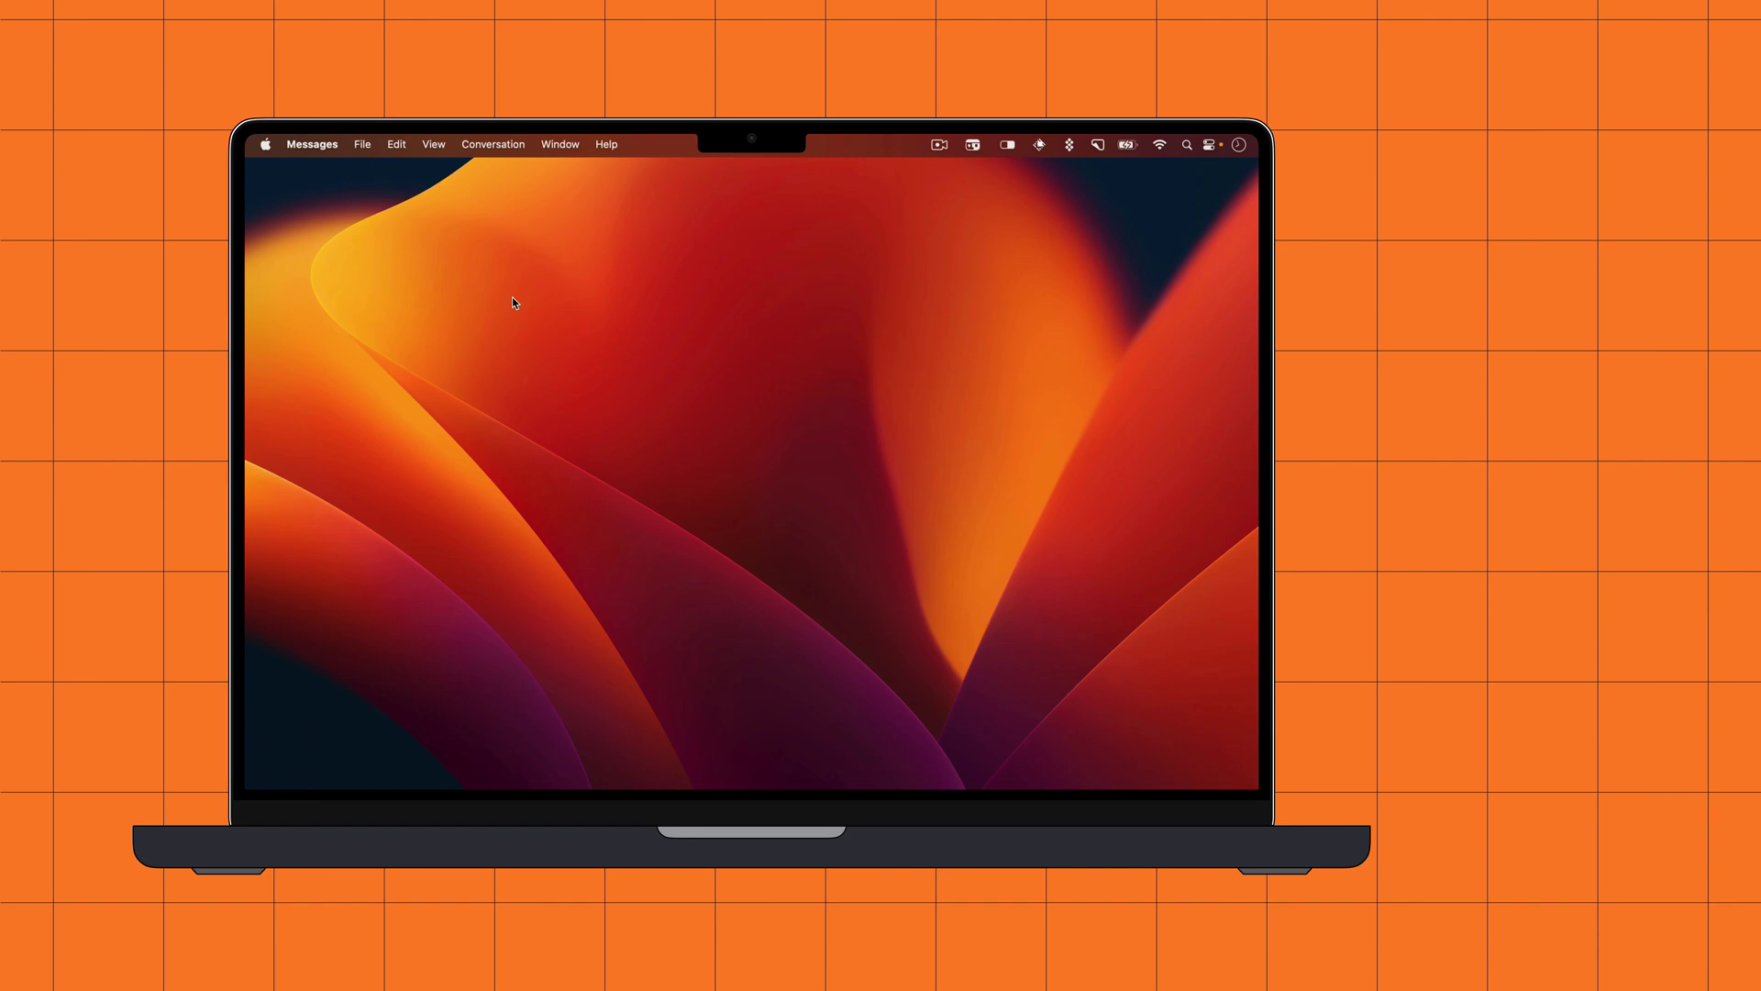
Go to the Notifications pane of System Settings from the Apple menu.
{"action": "left_click", "coordinate": [511, 297]}
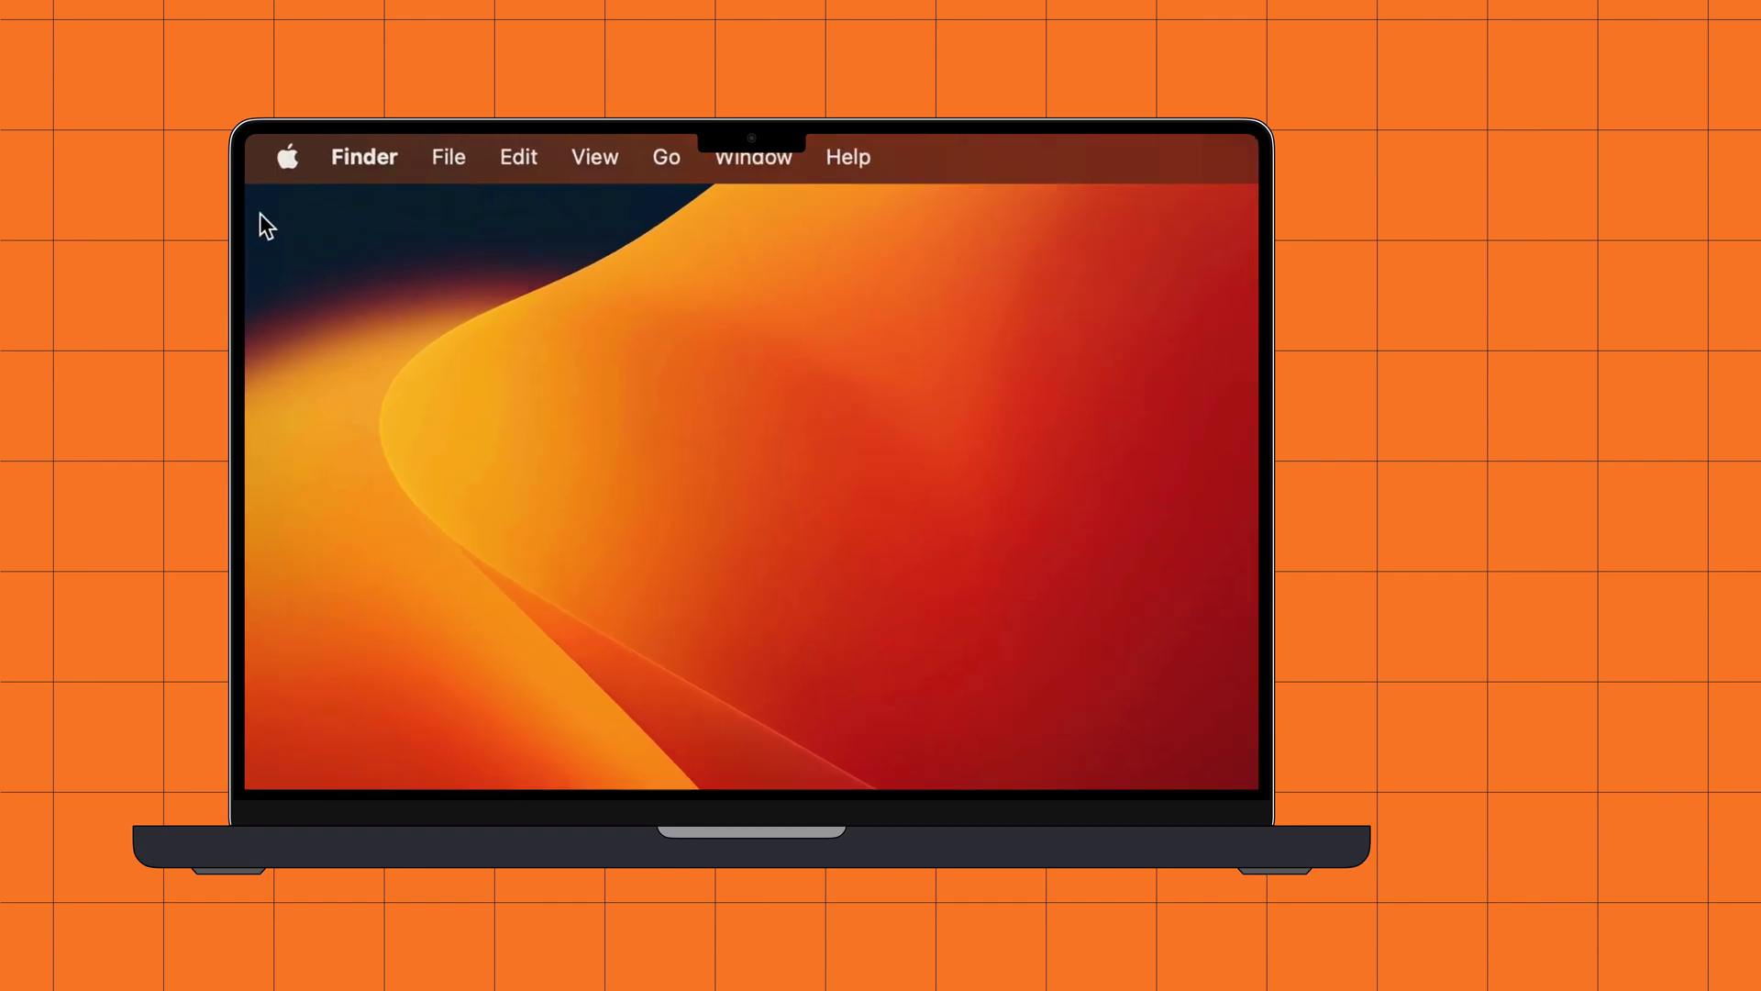
{"action": "left_click", "coordinate": [283, 161]}
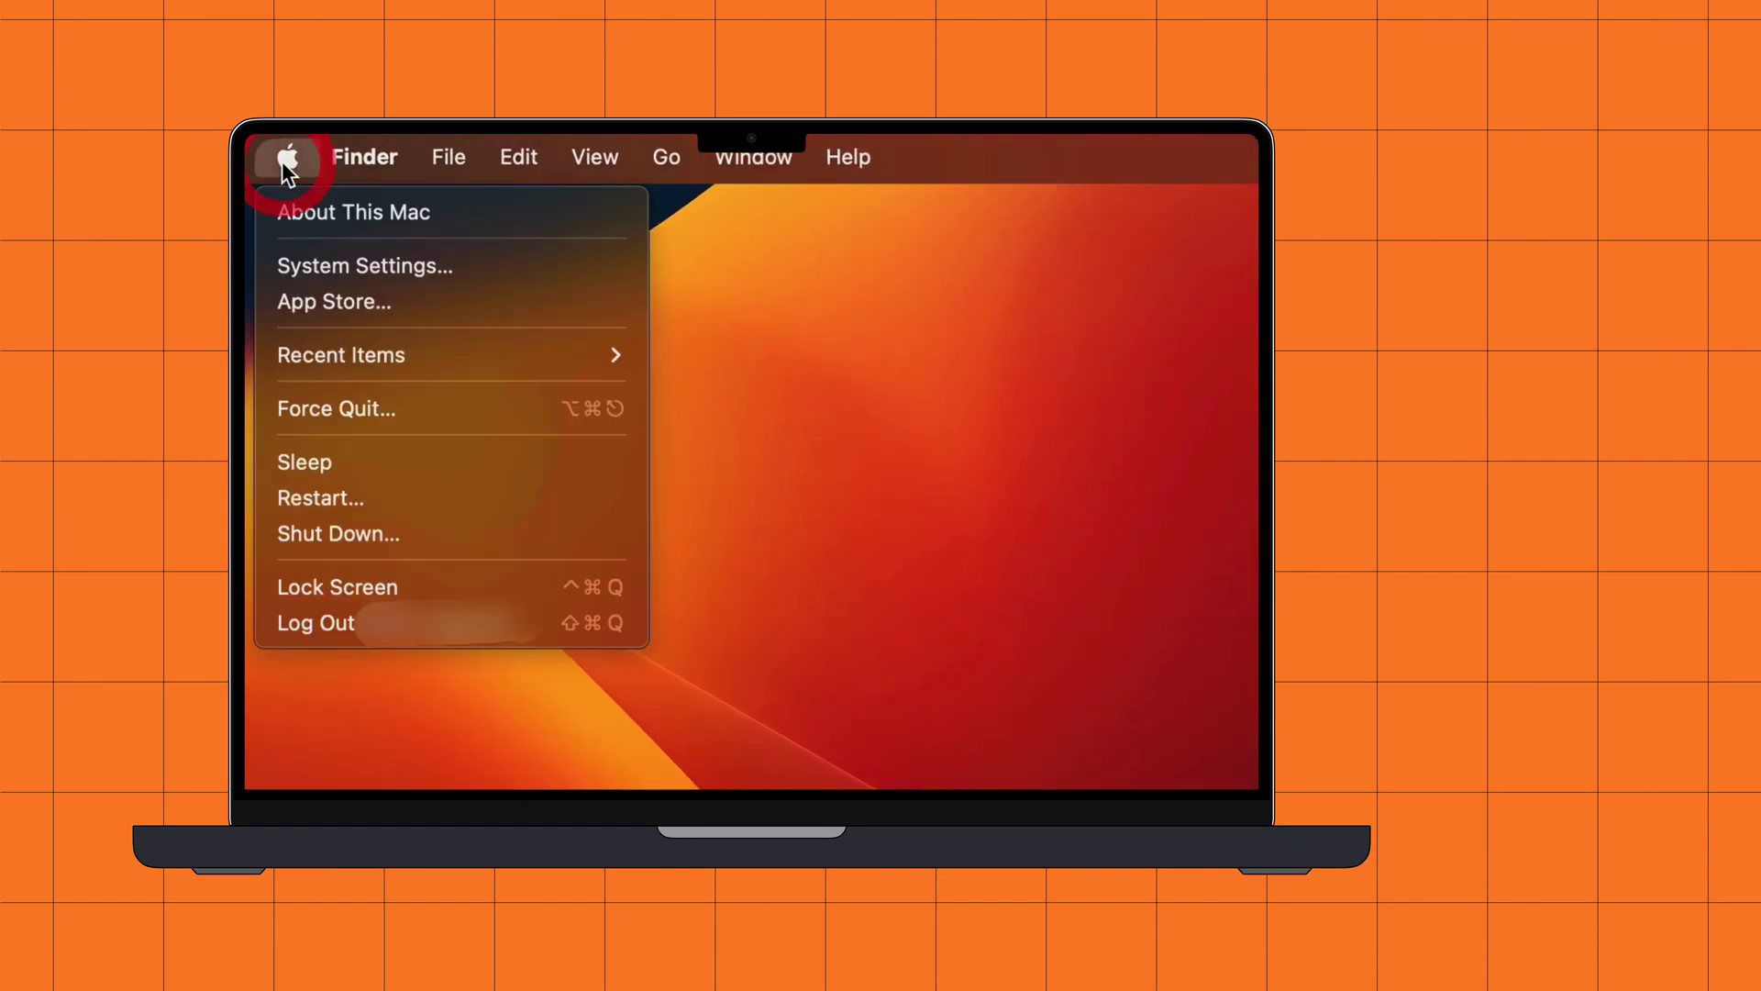
{"action": "left_click", "coordinate": [372, 276]}
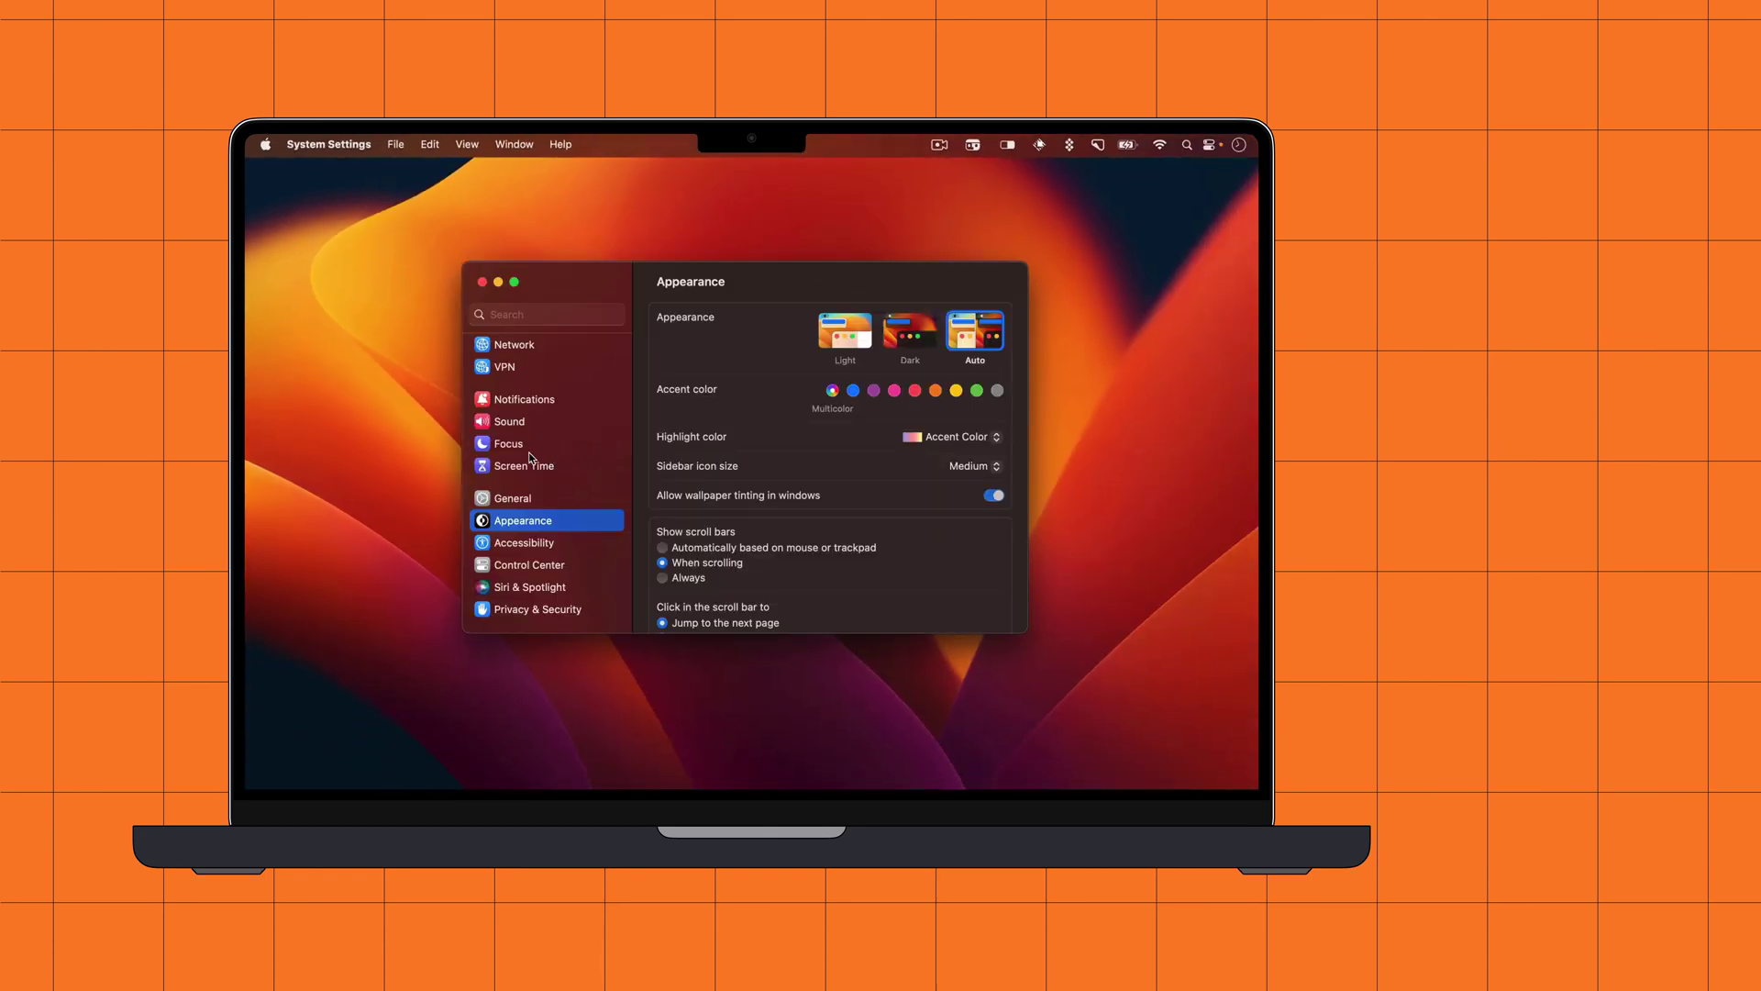
{"action": "left_click", "coordinate": [536, 400]}
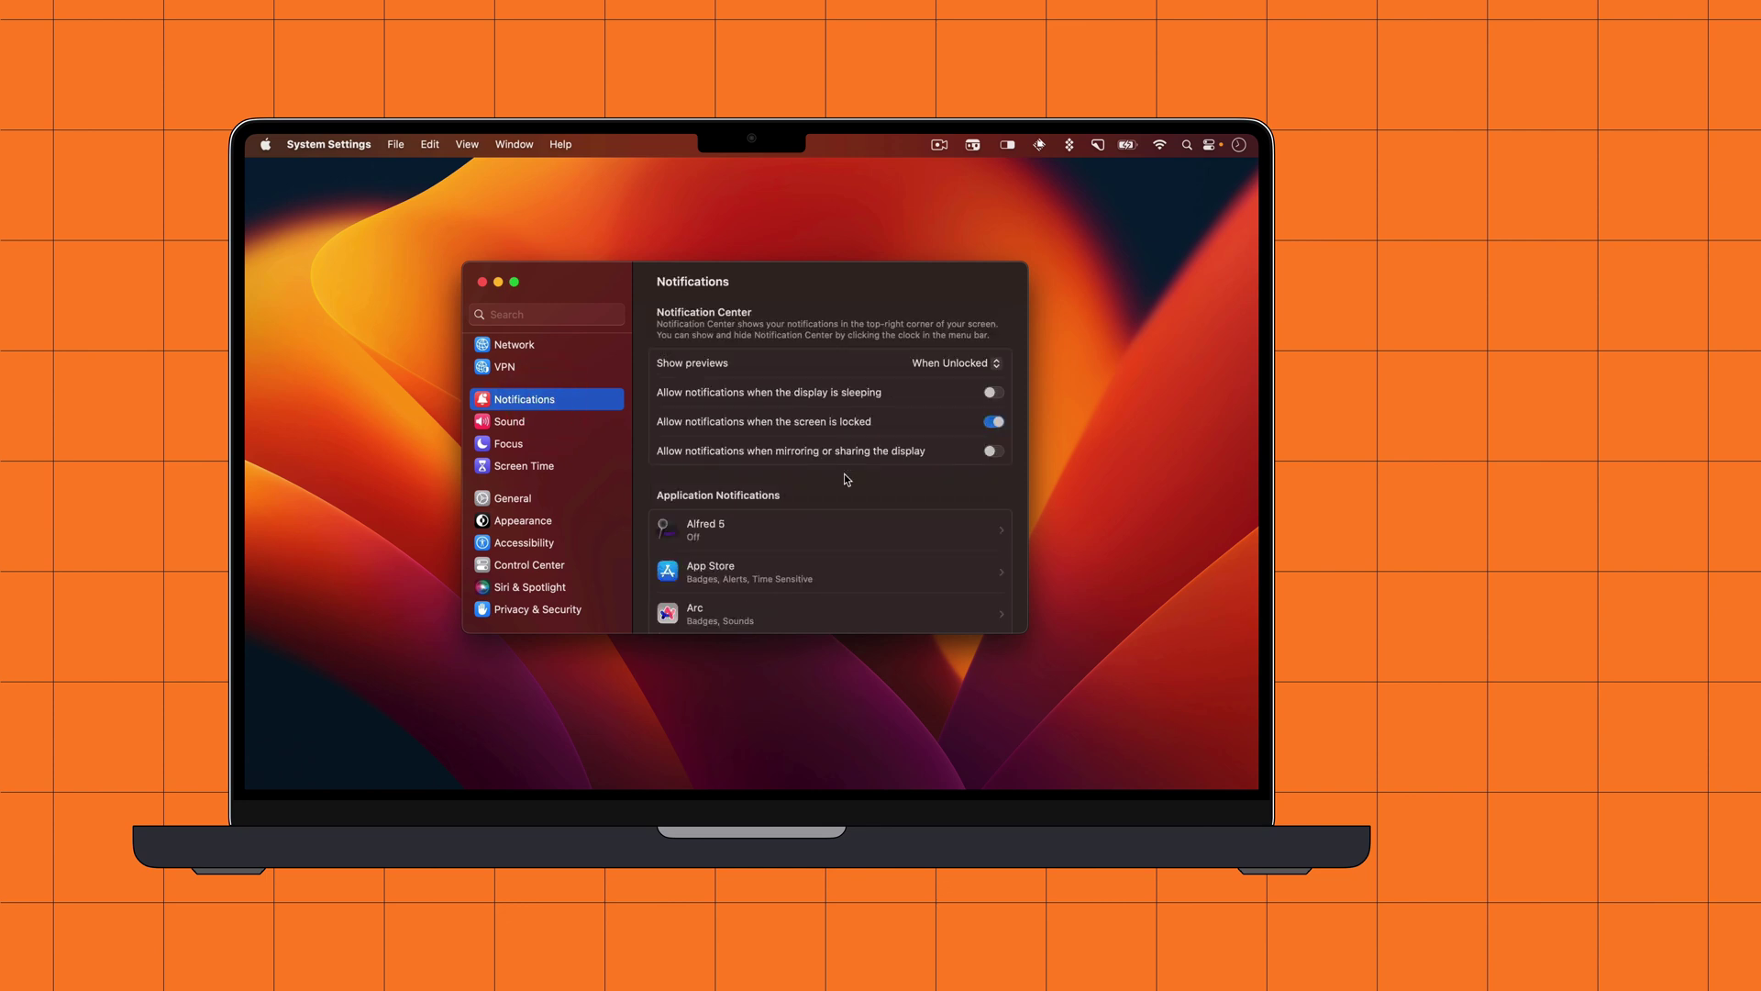
{"action": "scroll", "coordinate": [835, 482], "scroll_direction": "down", "scroll_amount": 5}
{"action": "scroll", "coordinate": [834, 481], "scroll_direction": "down", "scroll_amount": 3}
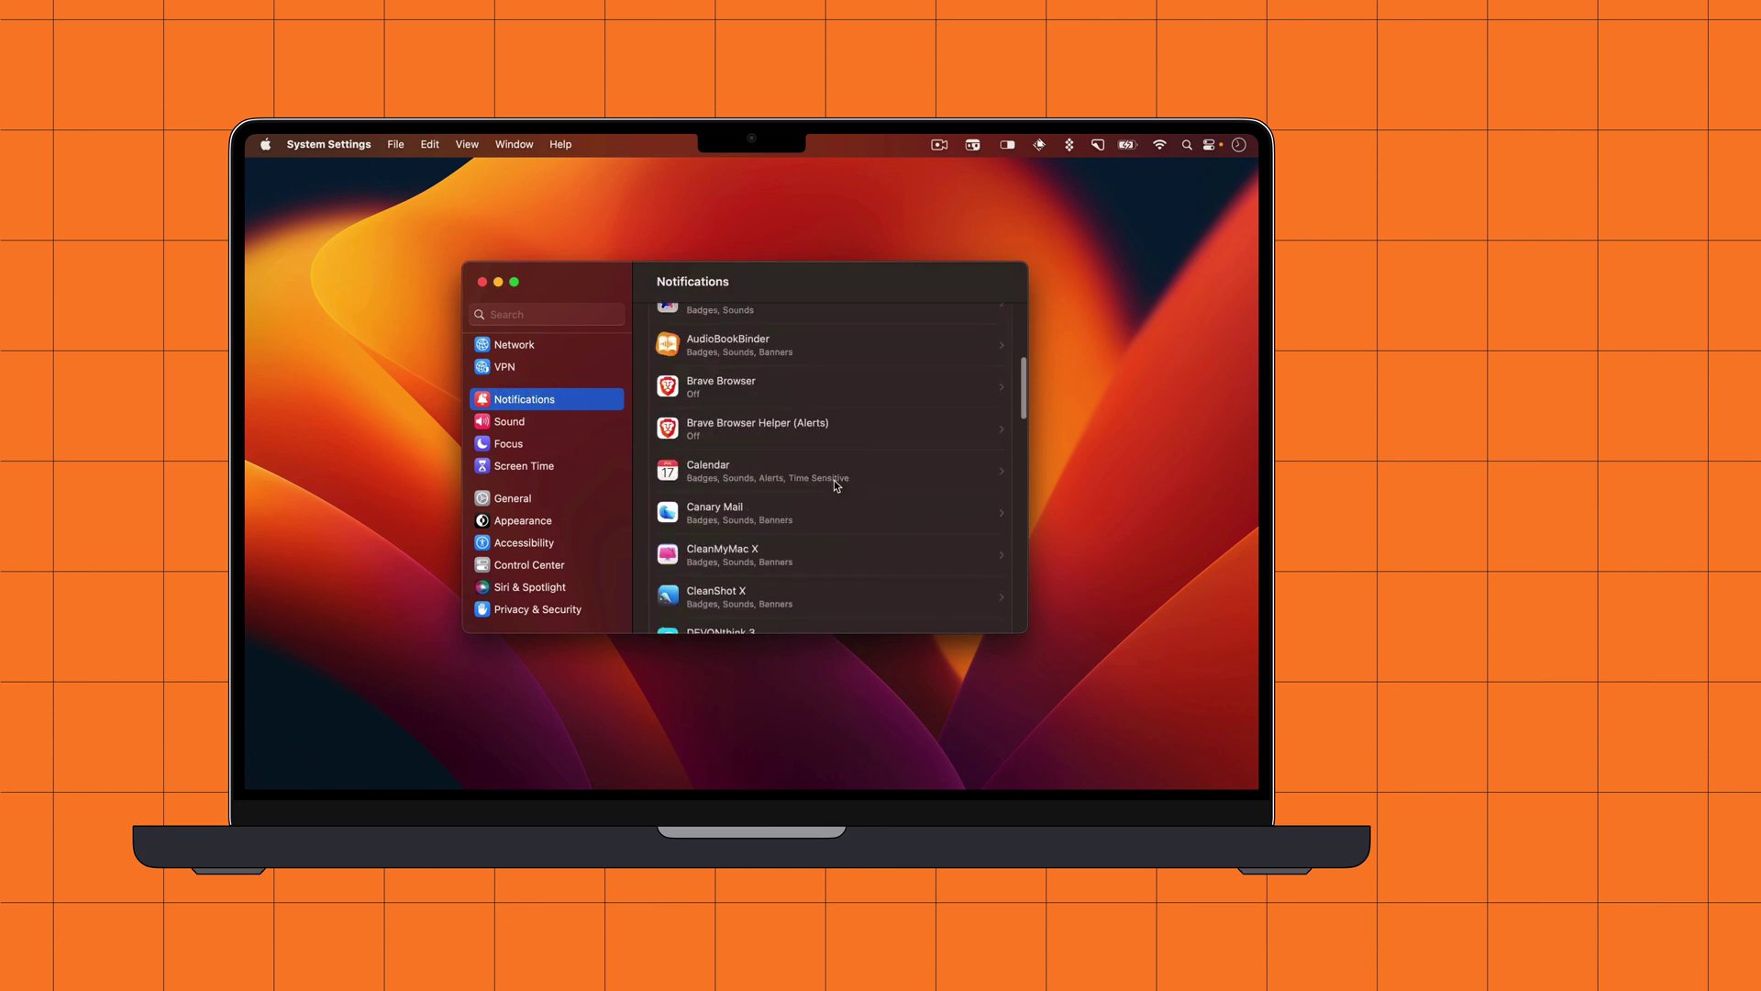
{"action": "scroll", "coordinate": [835, 482], "scroll_direction": "down", "scroll_amount": 3}
{"action": "scroll", "coordinate": [833, 481], "scroll_direction": "down", "scroll_amount": 5}
Check the Messages notification toggles, then close System Settings.
{"action": "left_click", "coordinate": [823, 467]}
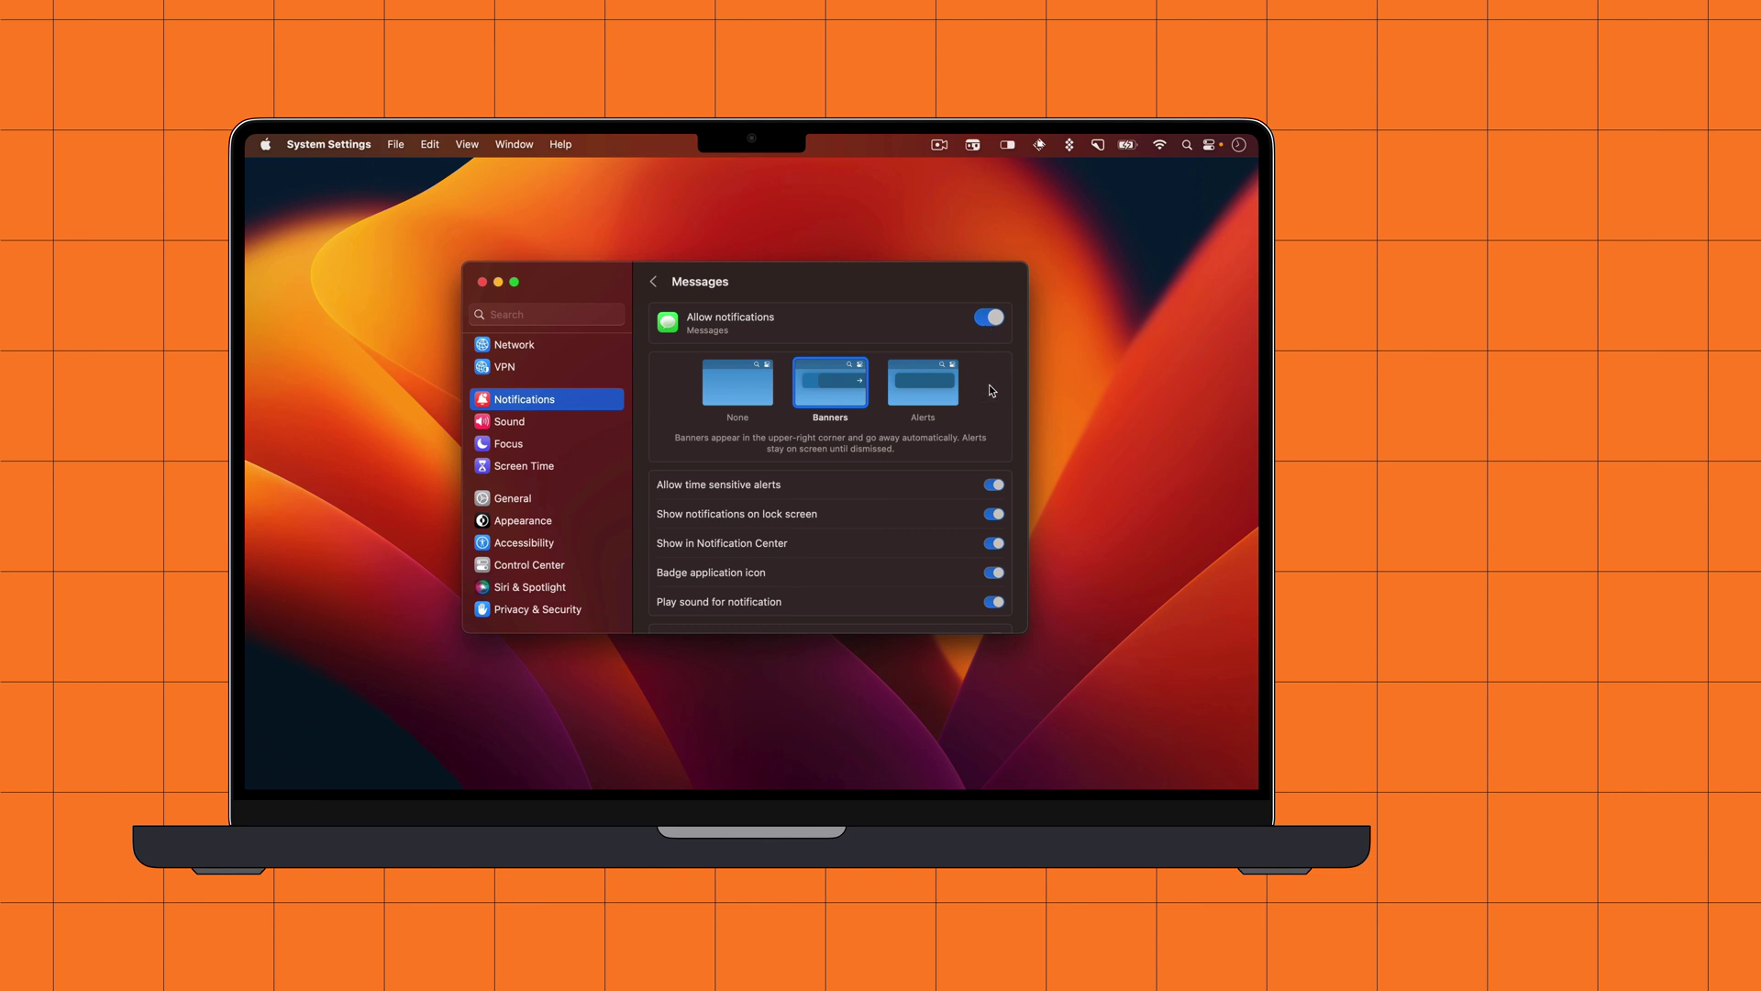
{"action": "scroll", "coordinate": [922, 535], "scroll_direction": "down", "scroll_amount": 1}
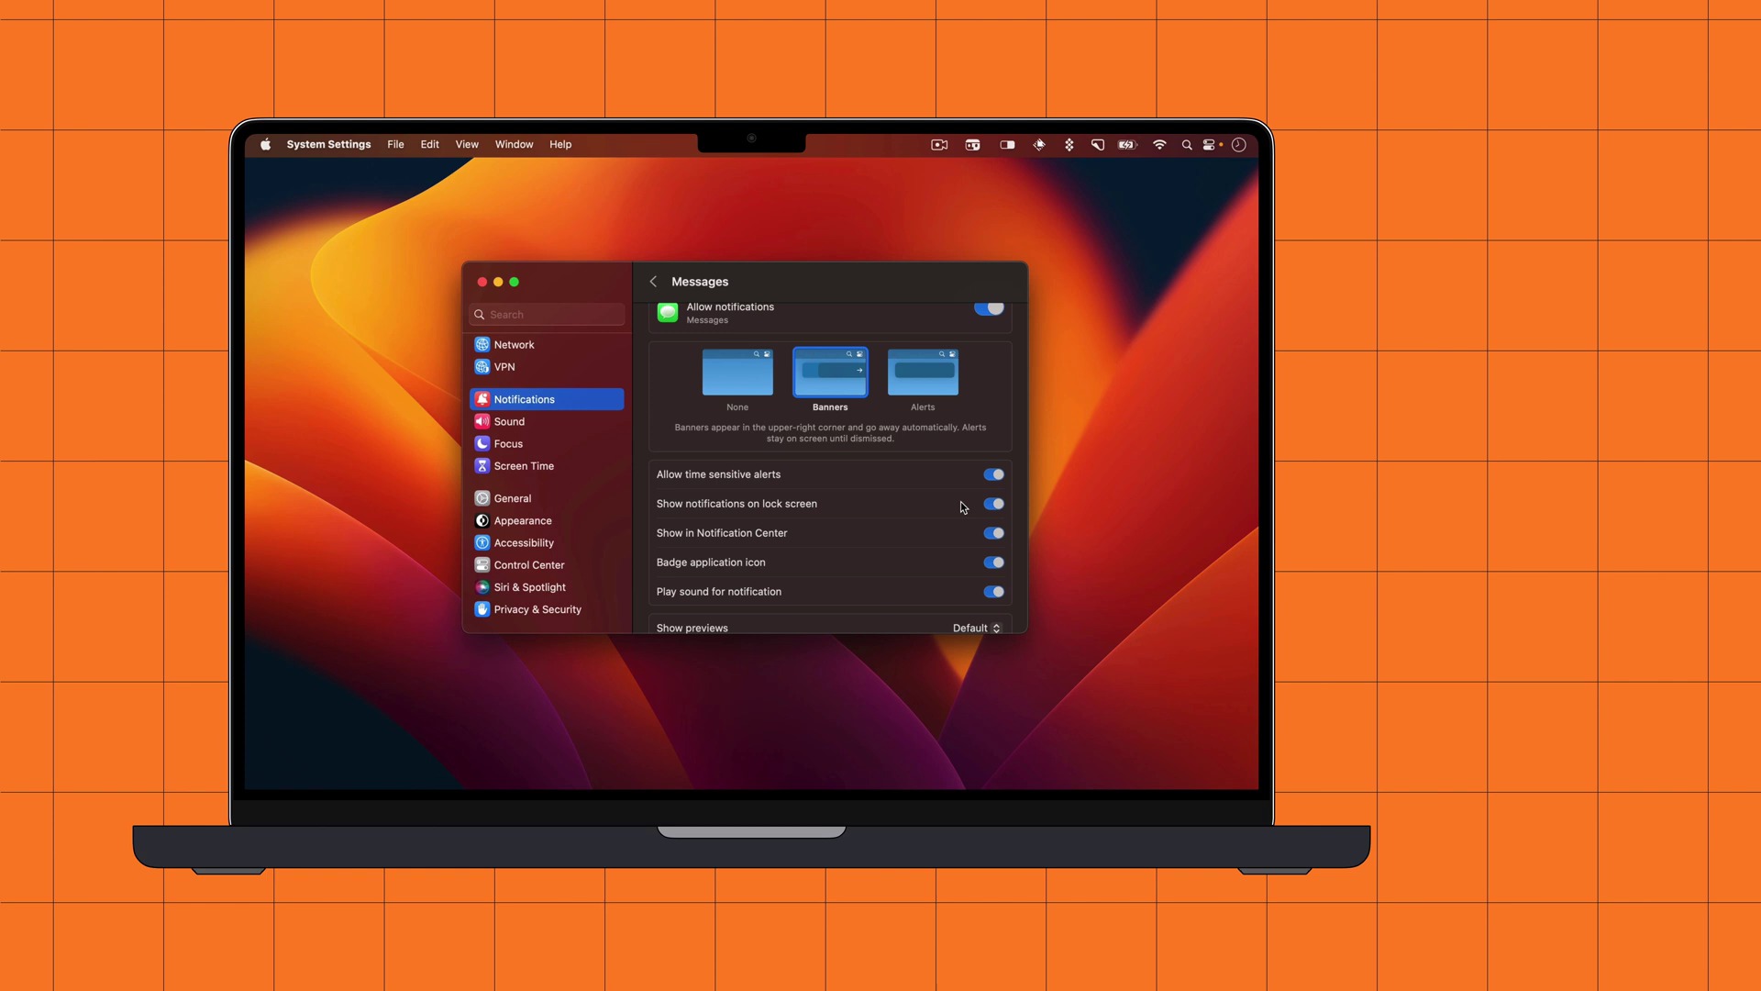
{"action": "left_click", "coordinate": [482, 283]}
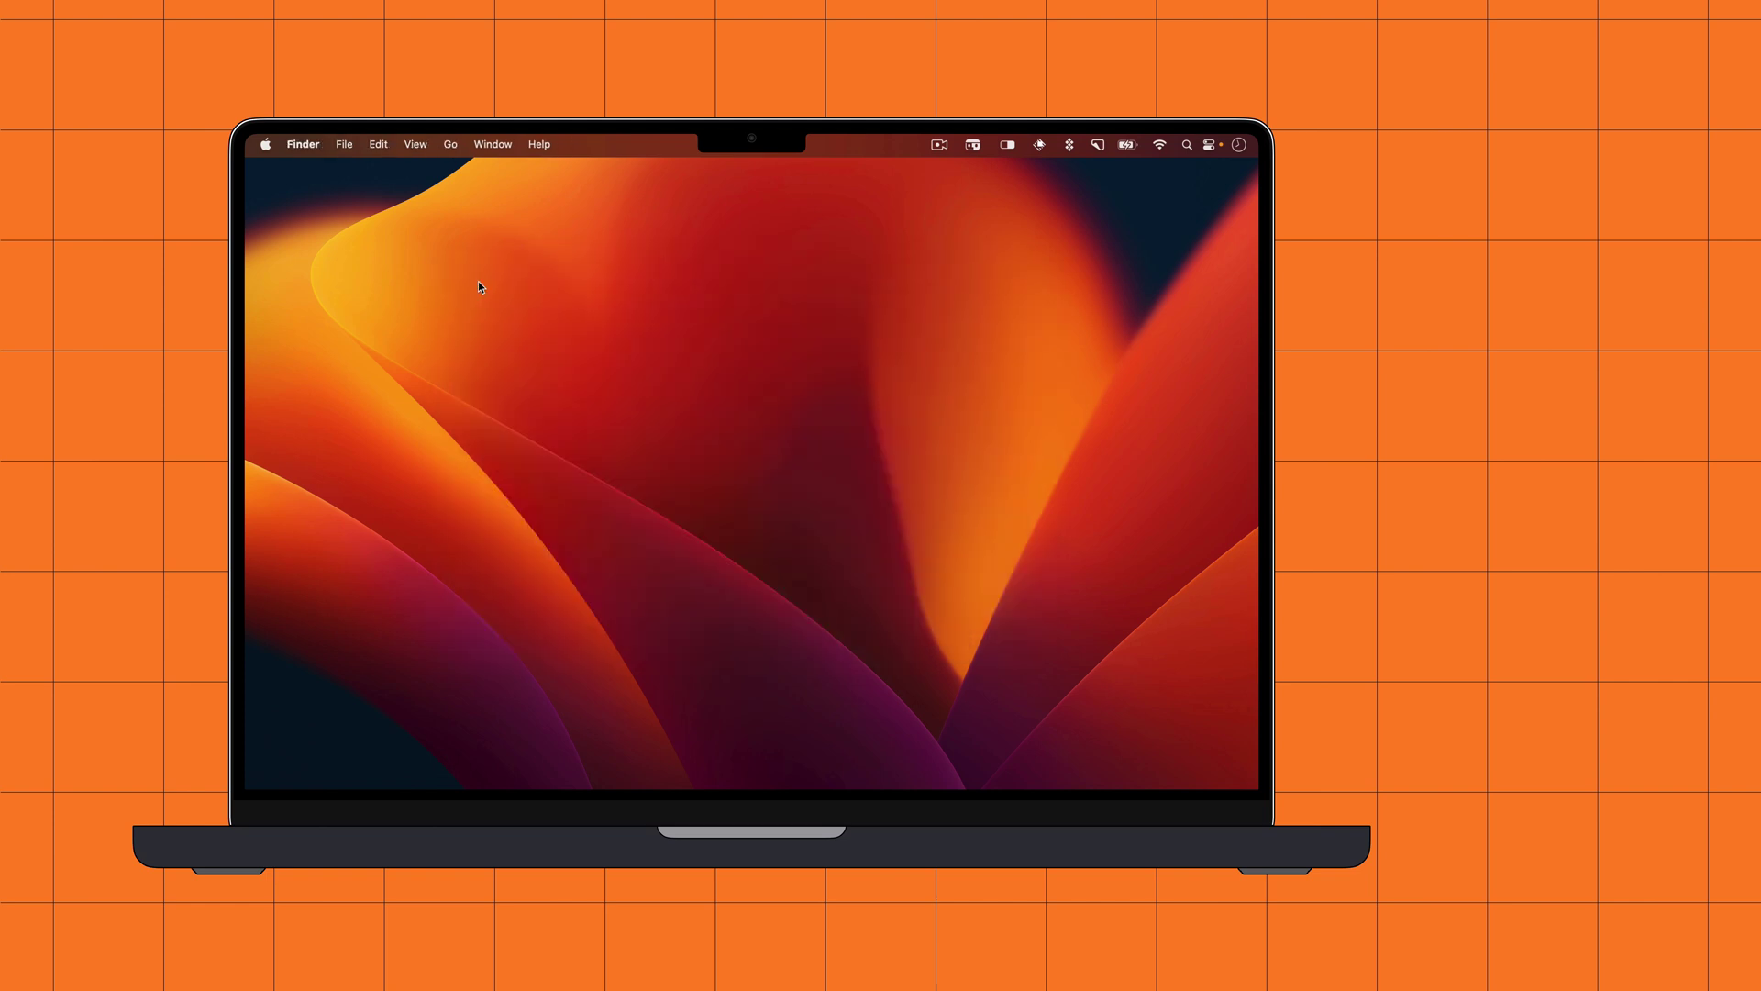